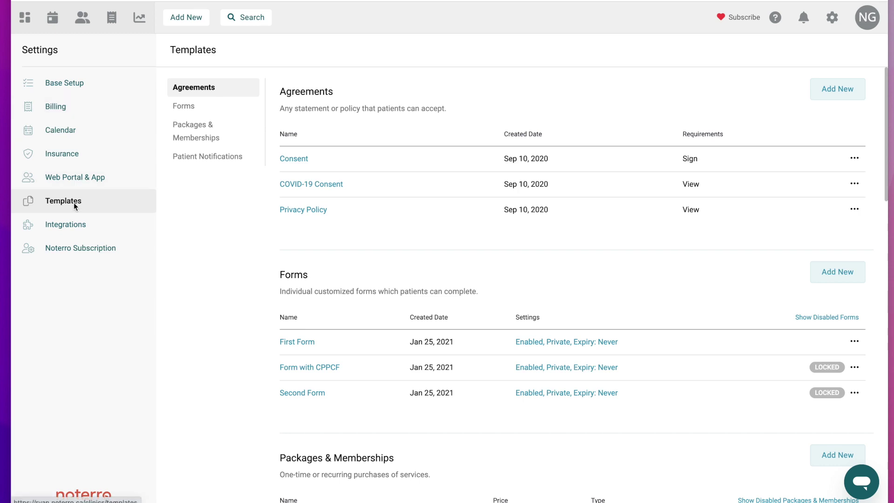
# Show the Packages & Memberships templates and start a new template.
pyautogui.click(198, 134)
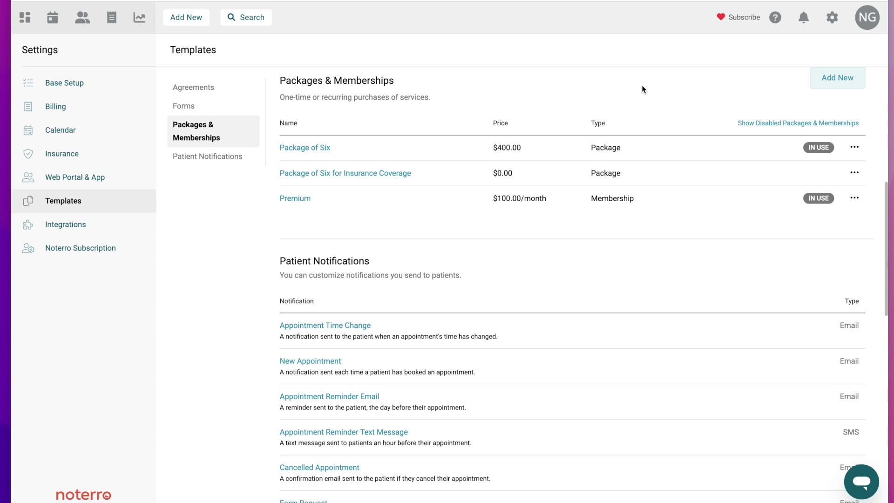
pyautogui.click(831, 81)
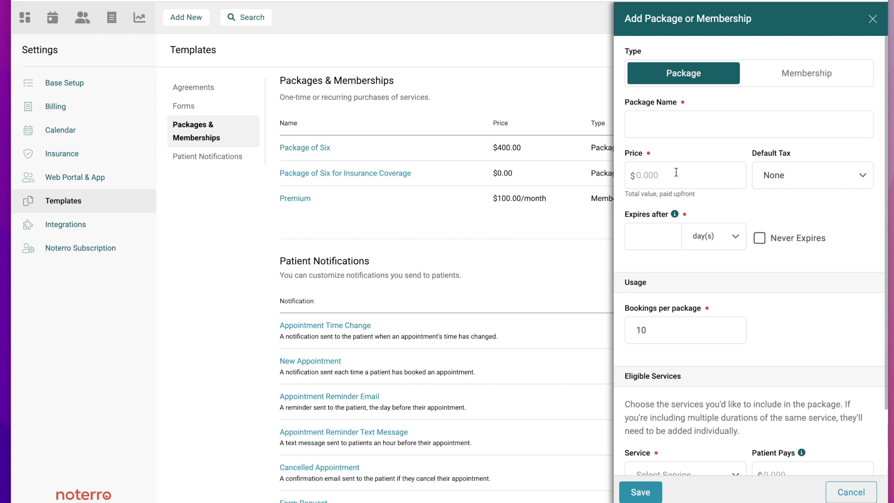
# Change the new template's bookings per package from 10 to 6, then make it a membership.
pyautogui.scroll(-2, 673, 173)
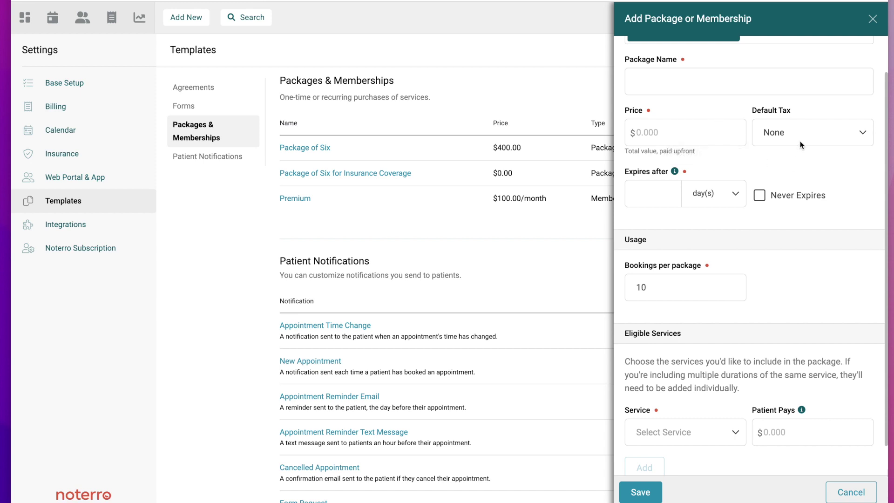
pyautogui.scroll(-1, 790, 164)
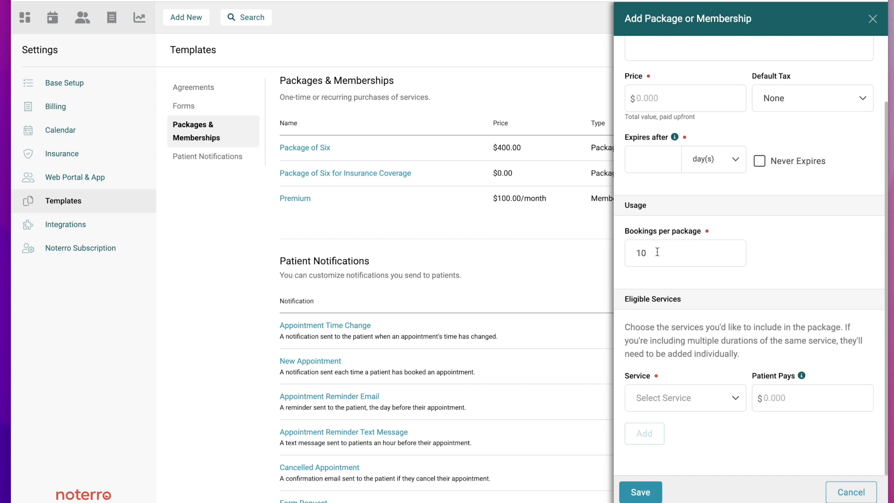
pyautogui.moveTo(658, 252); pyautogui.dragTo(638, 253)
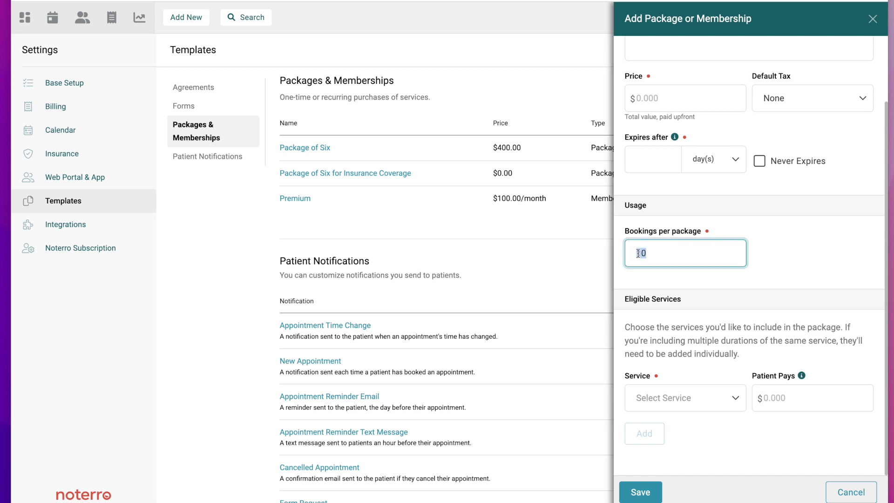
pyautogui.write('6')
pyautogui.scroll(2, 808, 107)
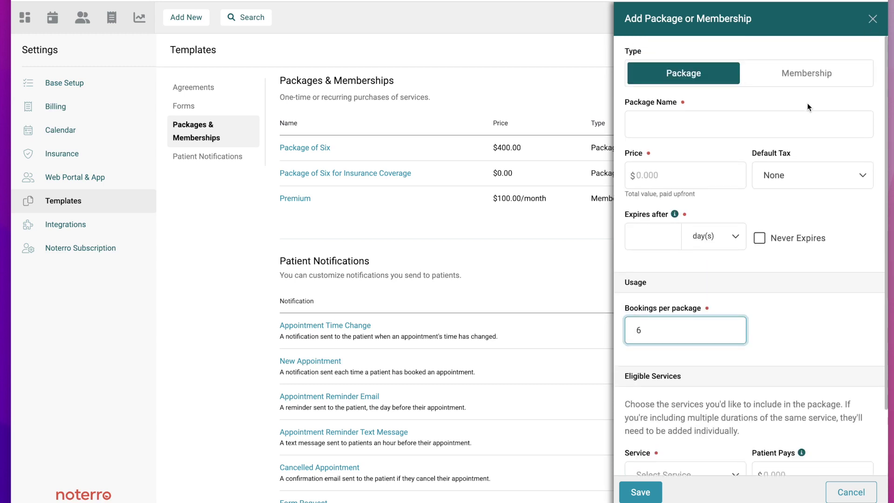
pyautogui.click(802, 75)
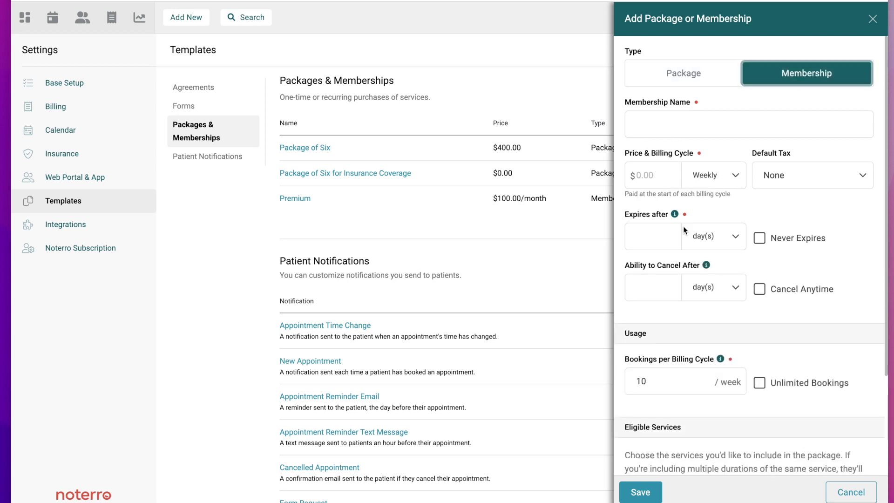
# Set the membership billing cycle to Monthly, then discard the unsaved template.
pyautogui.click(713, 173)
pyautogui.click(704, 188)
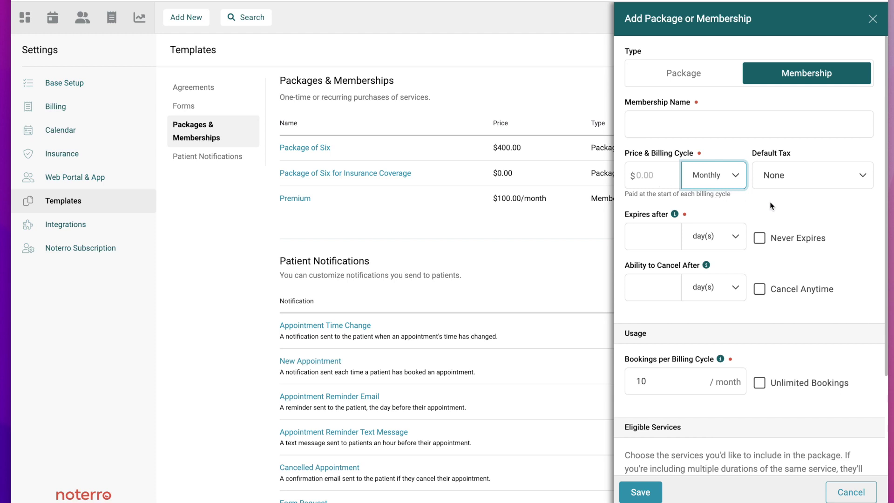
pyautogui.scroll(-1, 769, 203)
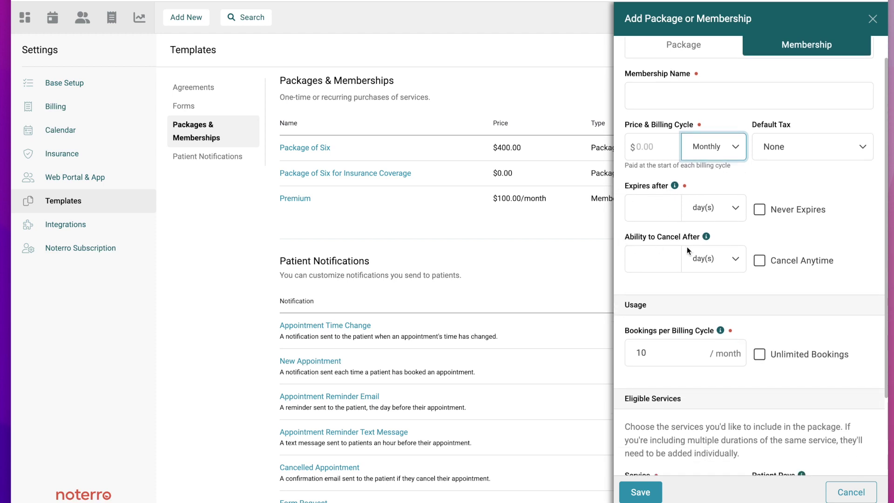
pyautogui.scroll(-3, 682, 250)
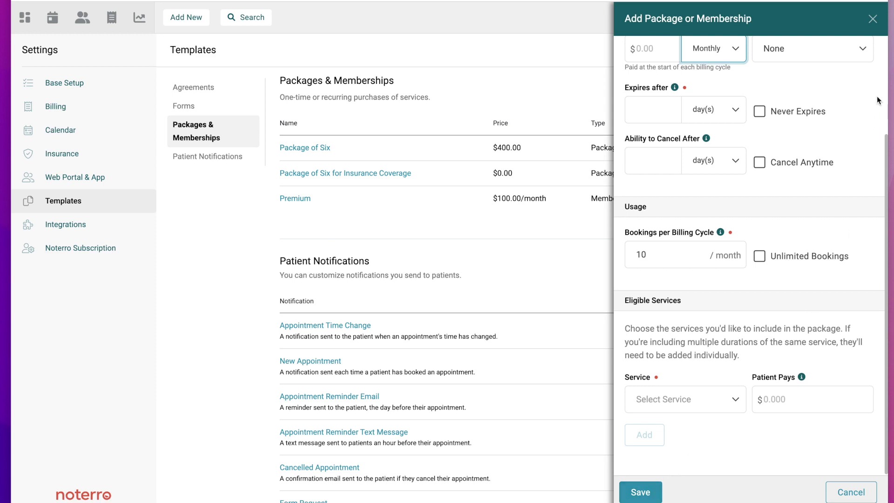
pyautogui.click(873, 20)
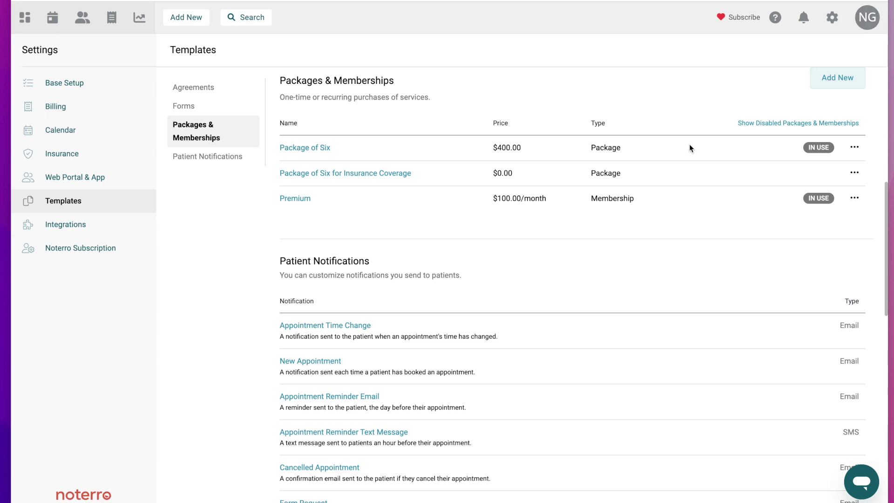
# Find the patient by name and show their Packages & Memberships tab.
pyautogui.click(249, 20)
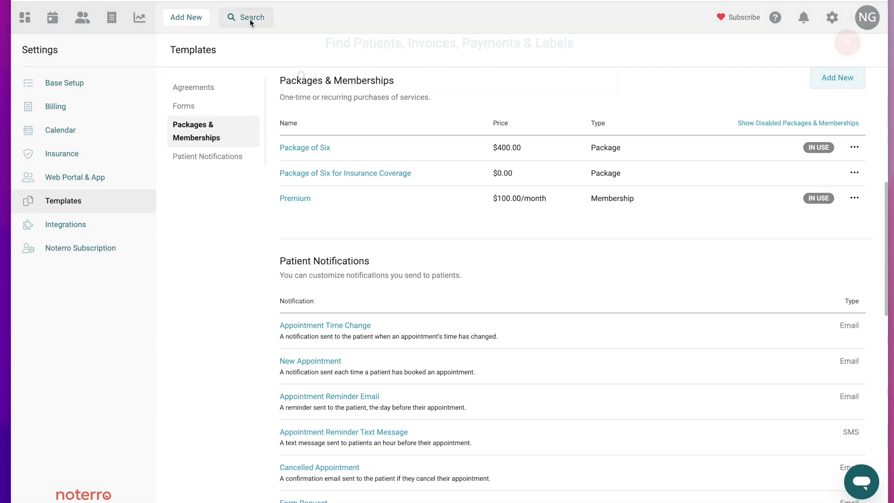
pyautogui.write('lou')
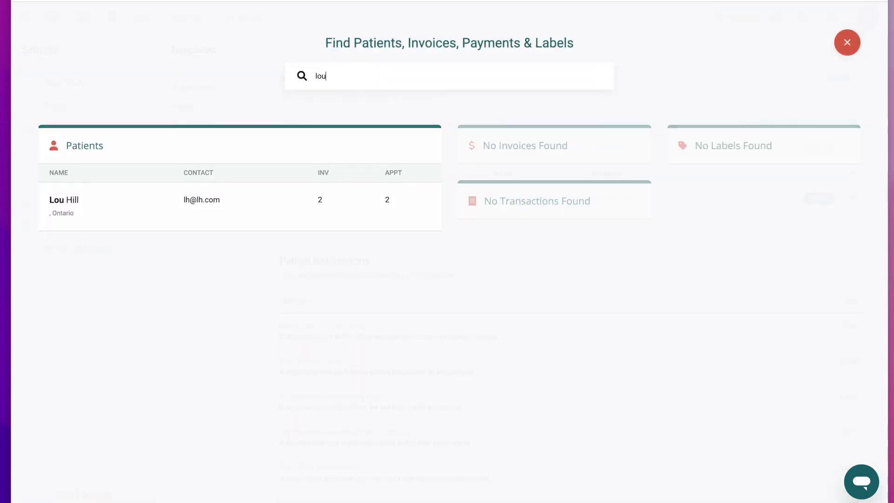
pyautogui.click(73, 201)
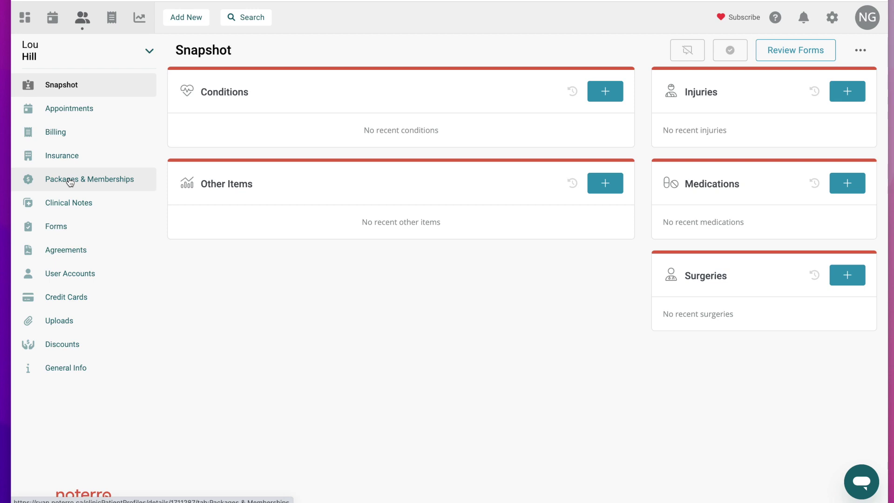
pyautogui.click(69, 178)
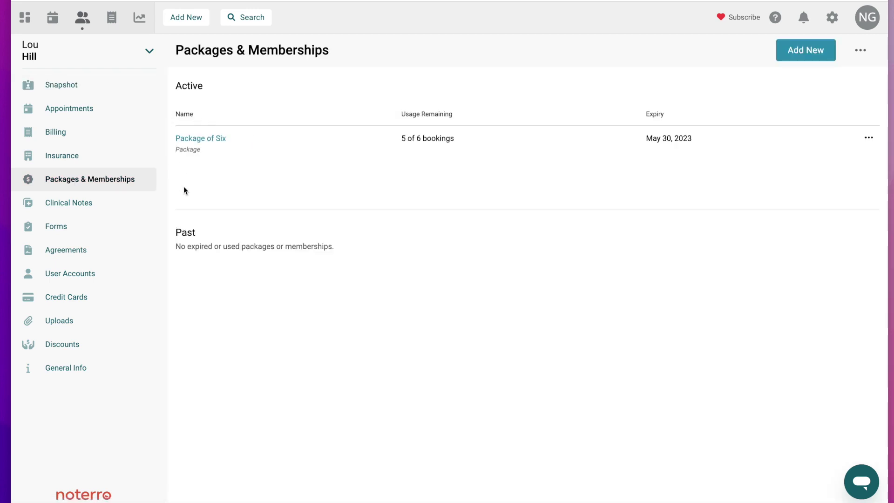
# Review the patient's Package of Six details, then start adding a new pass for them.
pyautogui.click(198, 141)
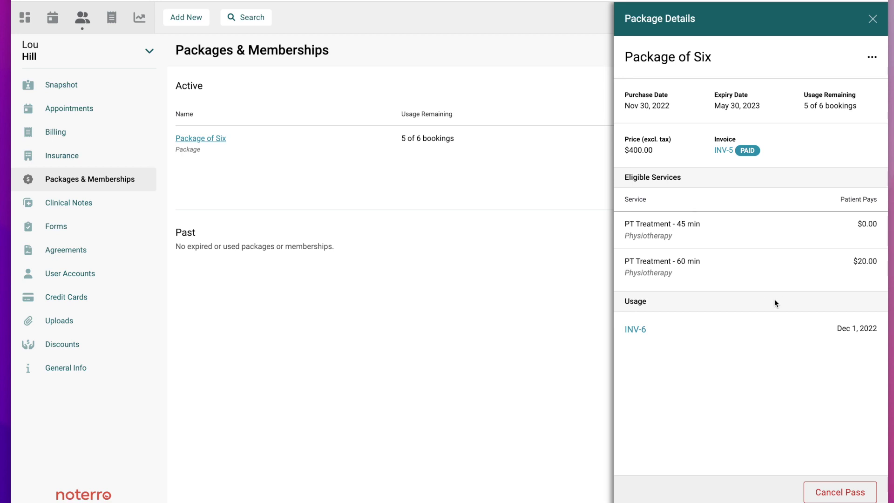
pyautogui.click(873, 19)
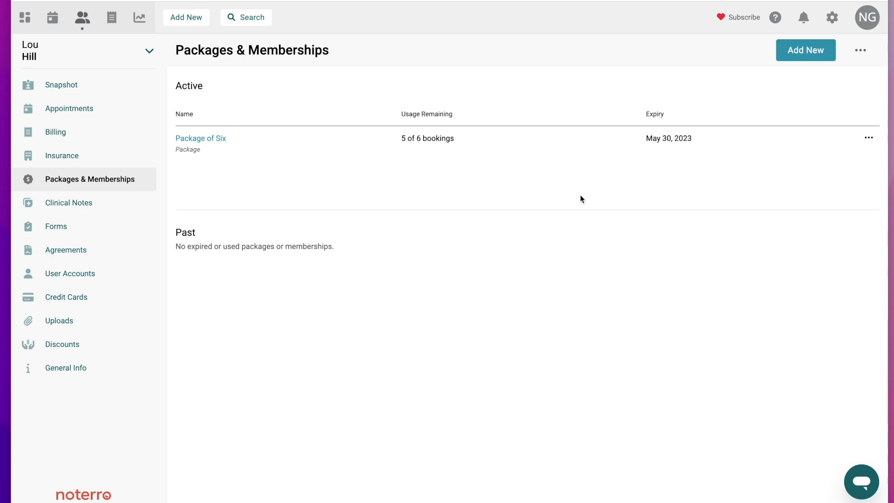
pyautogui.click(808, 56)
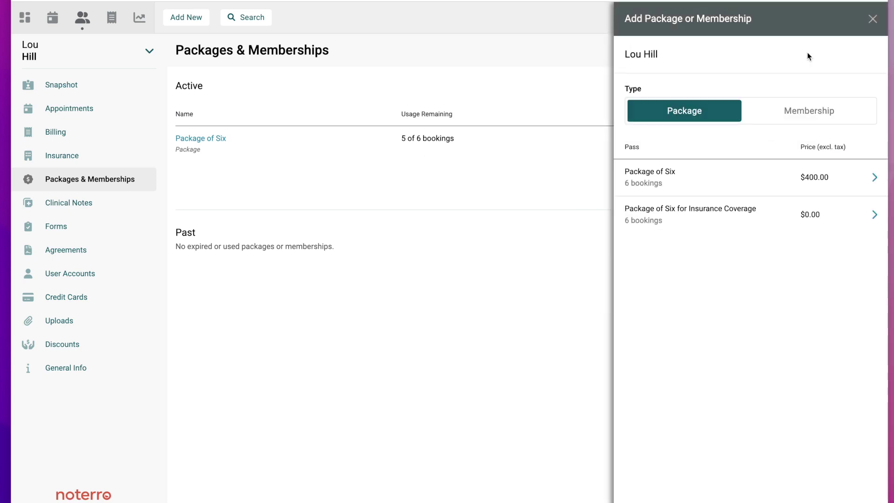
# Purchase a Premium membership starting Dec 15, 2022 with Manual payment processing.
pyautogui.click(797, 113)
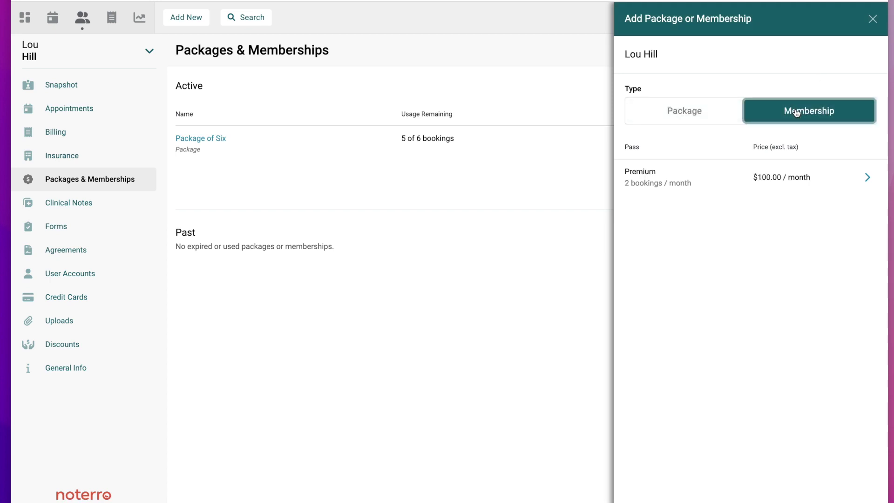
pyautogui.click(712, 181)
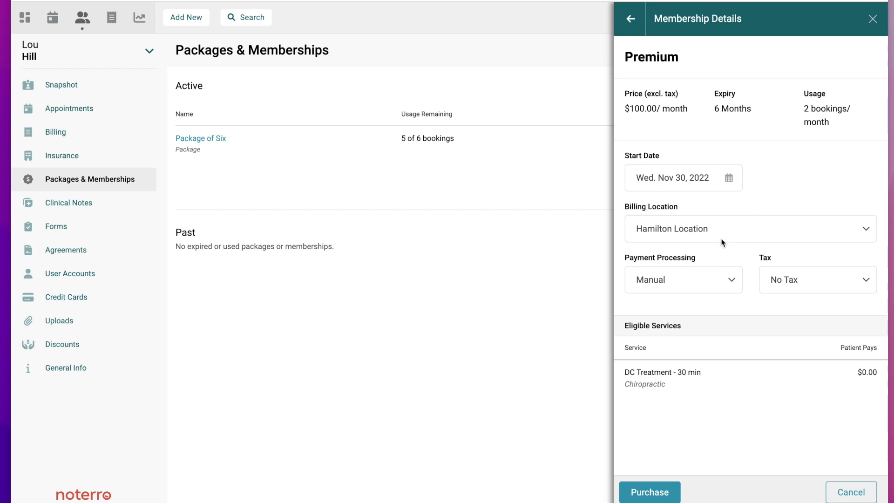
pyautogui.click(699, 182)
pyautogui.click(760, 208)
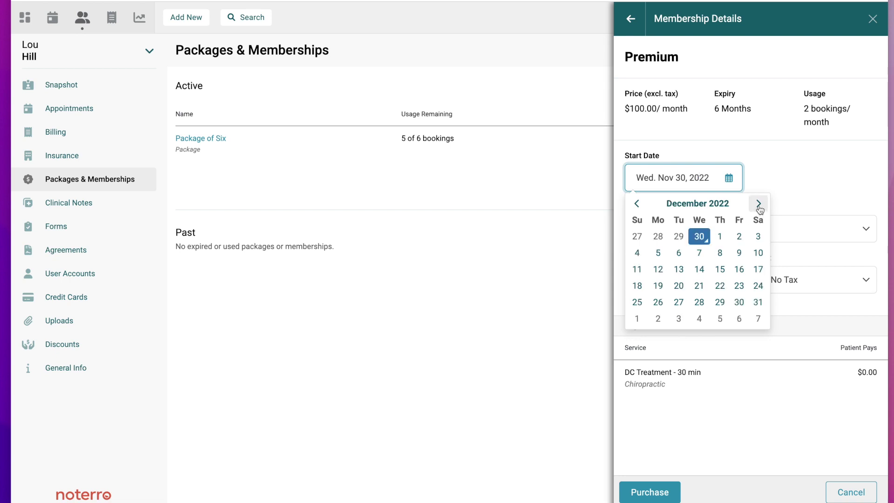
pyautogui.click(720, 270)
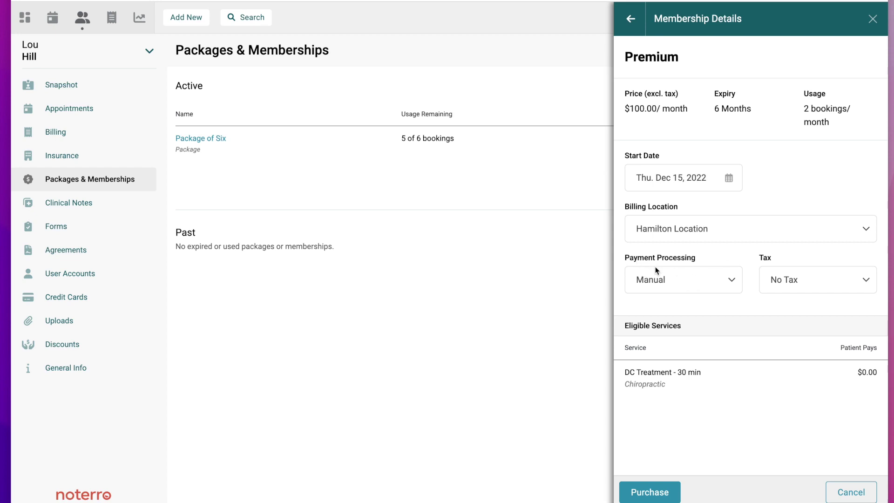
pyautogui.click(674, 285)
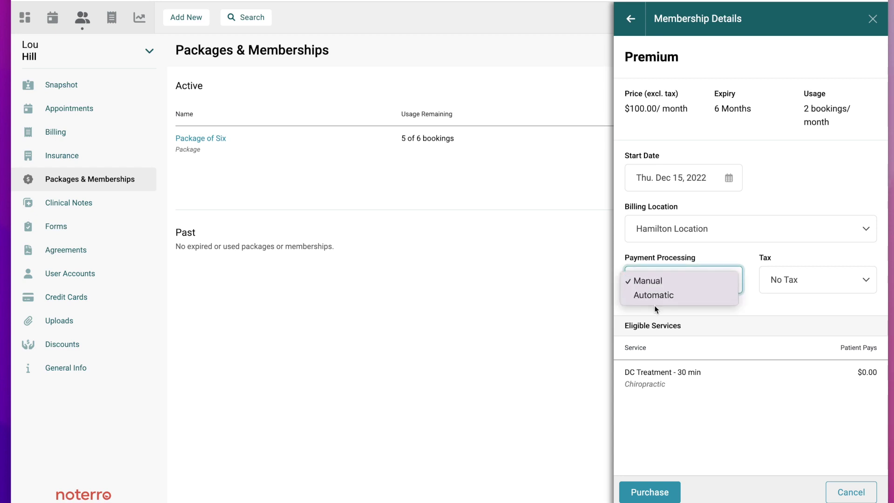
pyautogui.click(756, 300)
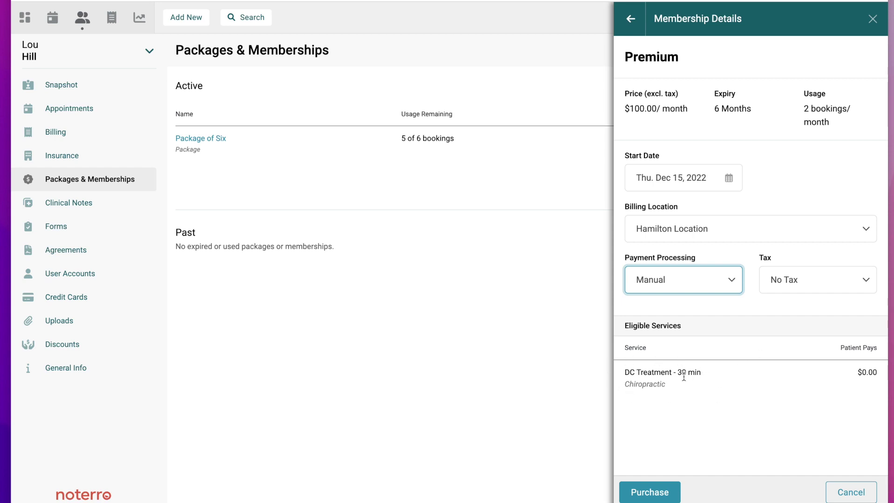
pyautogui.click(651, 498)
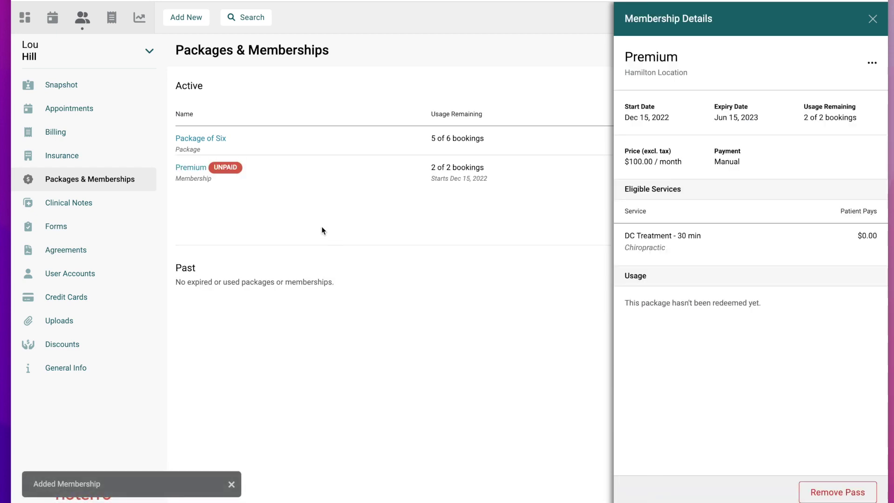
pyautogui.click(873, 21)
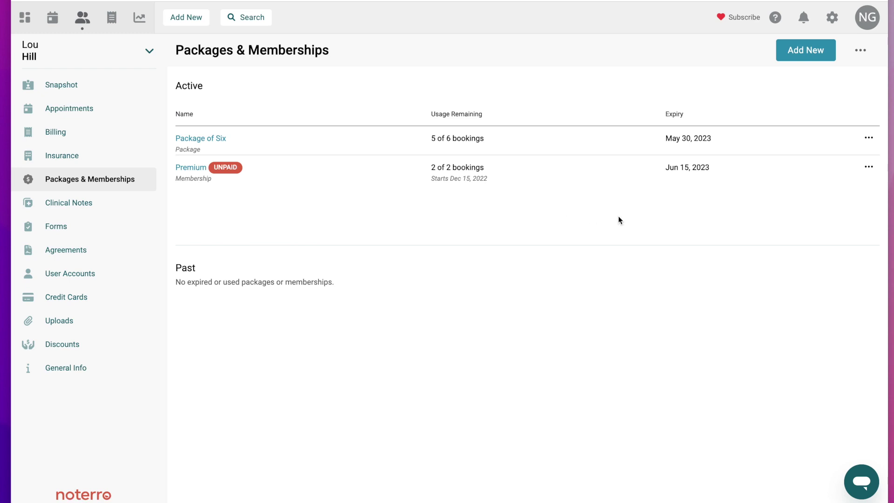
# Open and dismiss the Premium membership's actions menu, then go to the calendar.
pyautogui.click(868, 168)
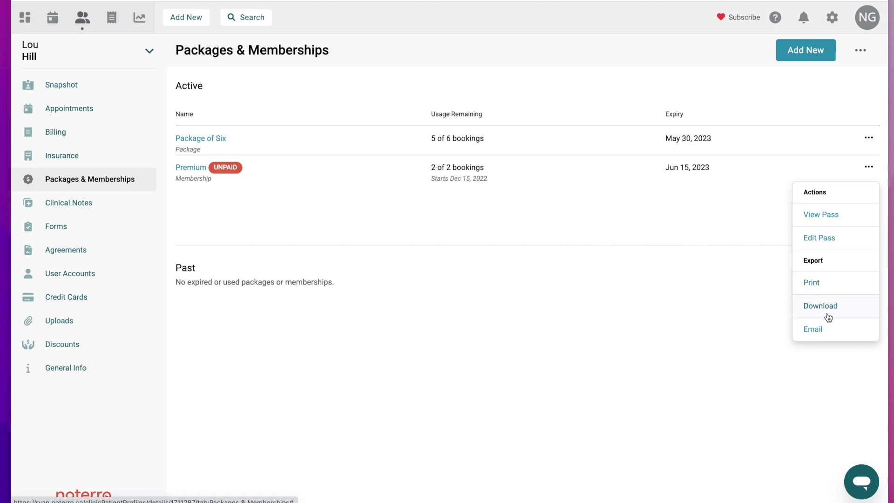
pyautogui.click(660, 316)
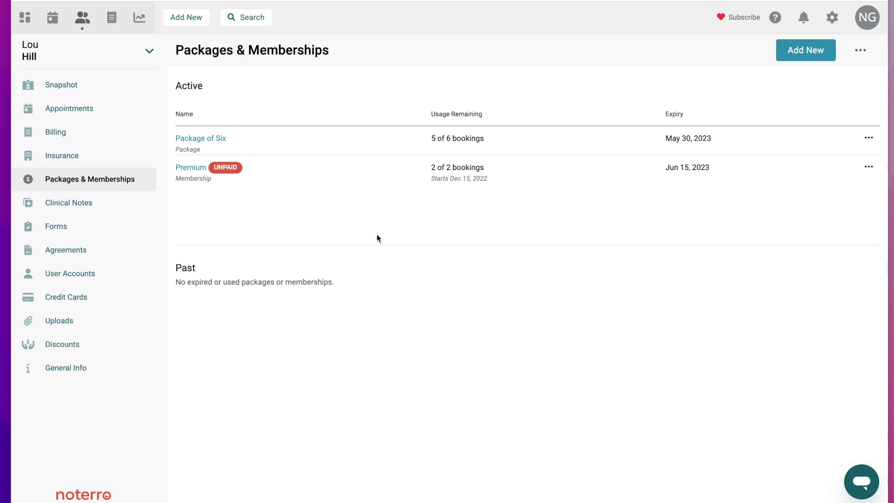
pyautogui.click(53, 21)
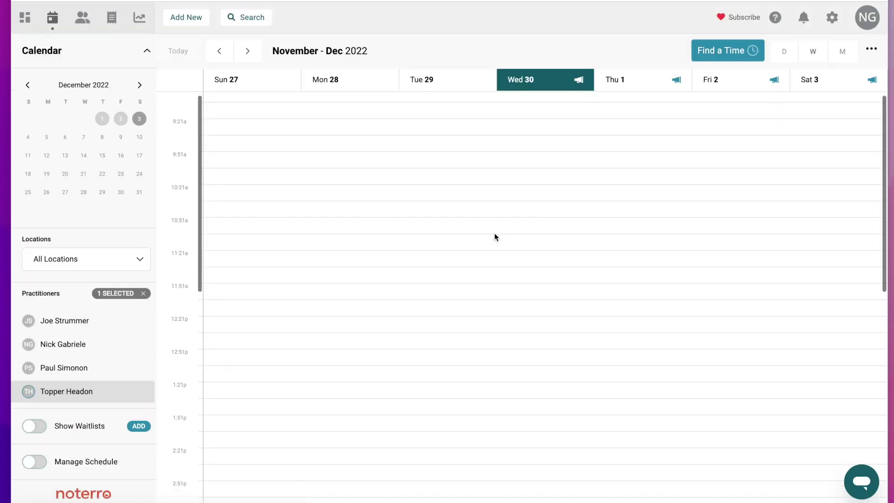
# Invoice the 3:51 Nov 30 PT Treatment appointment and open INV-8 for redemption.
pyautogui.click(566, 371)
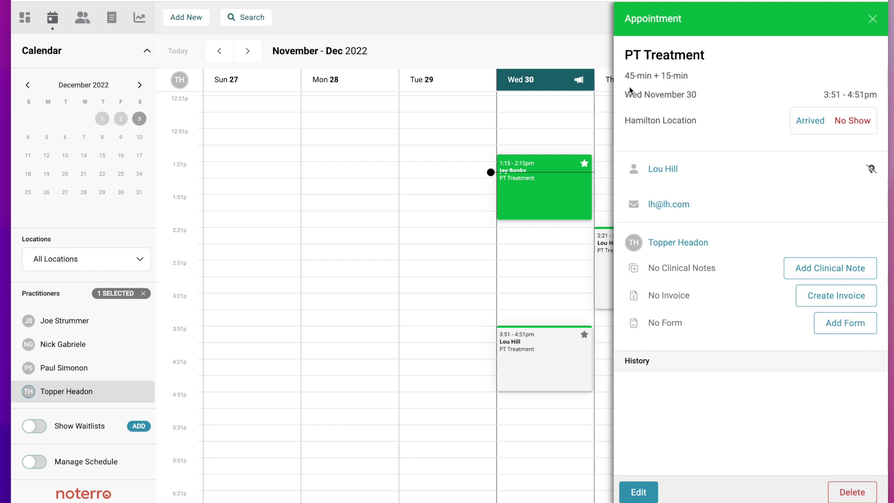
pyautogui.click(838, 303)
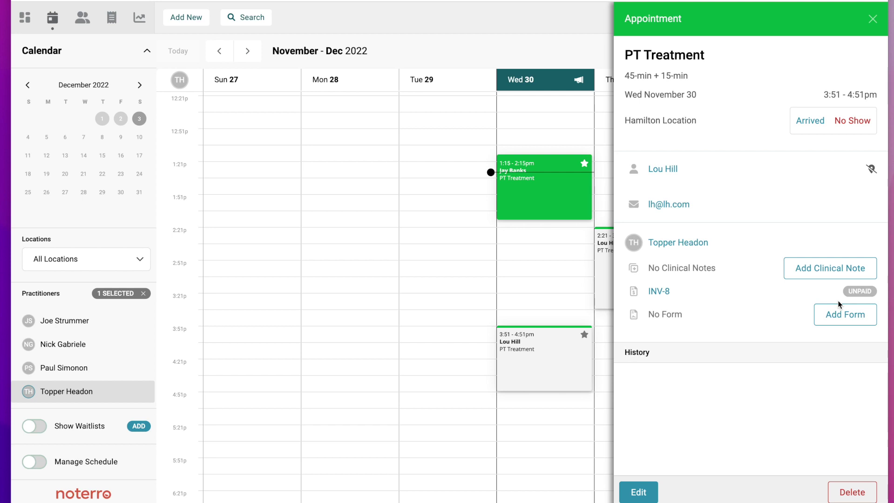
pyautogui.click(660, 292)
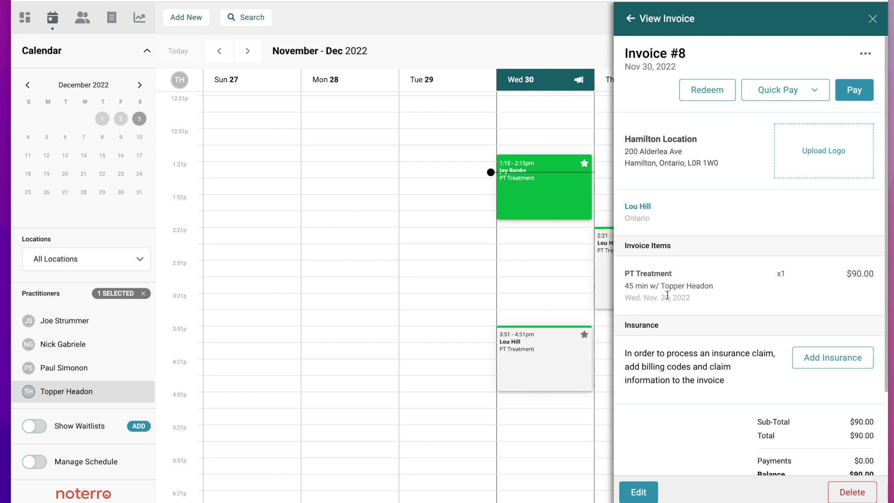
pyautogui.click(710, 93)
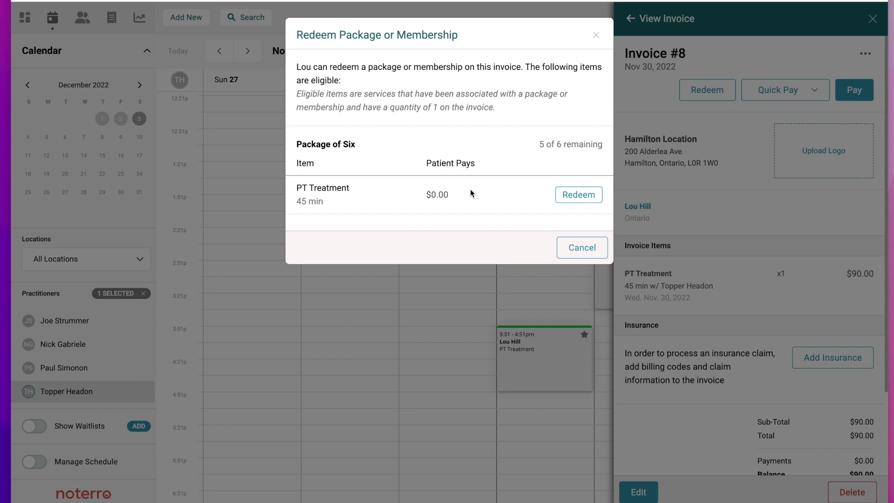
# Redeem Package of Six for PT Treatment and review the $0.00-balance receipt.
pyautogui.click(579, 198)
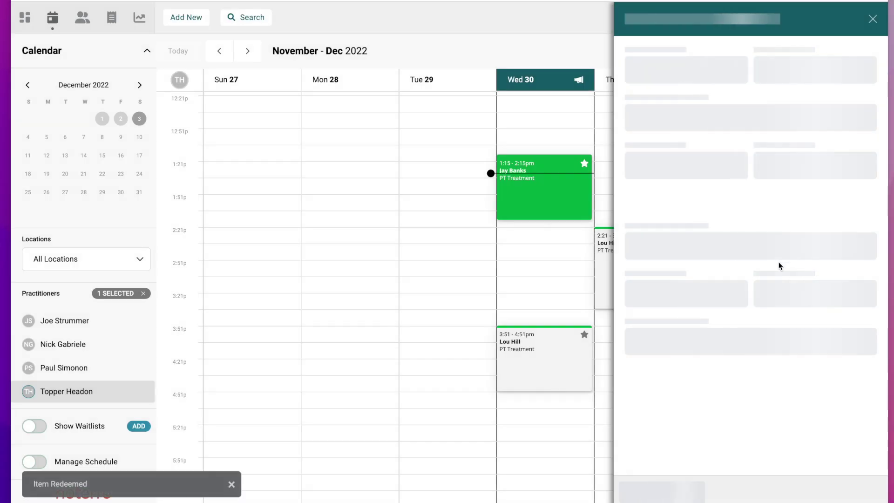
pyautogui.scroll(-2, 763, 266)
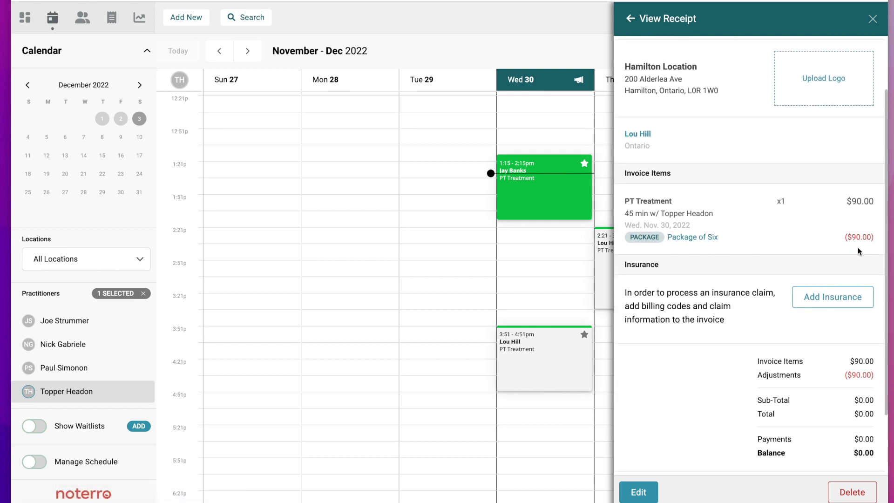
pyautogui.scroll(-2, 810, 237)
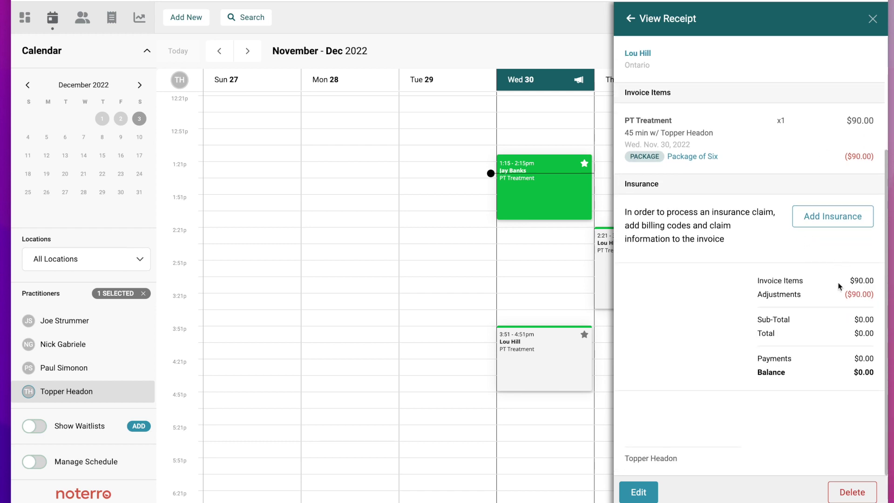